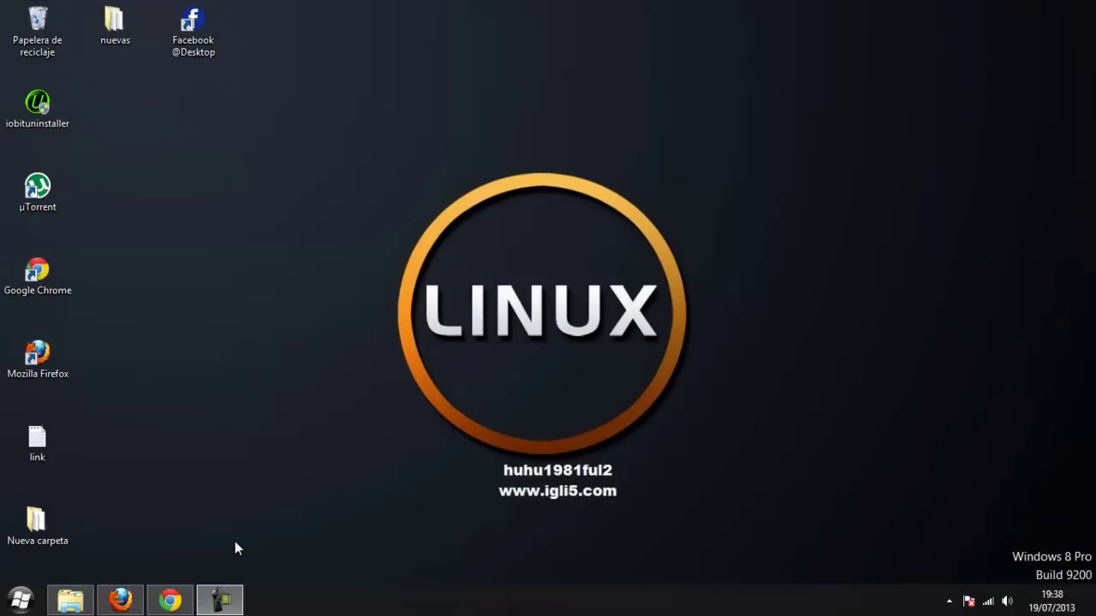
View the Classroom Spy Professional product page on classroomspy.com in Chrome, and minimize the browser
left_click(170, 600)
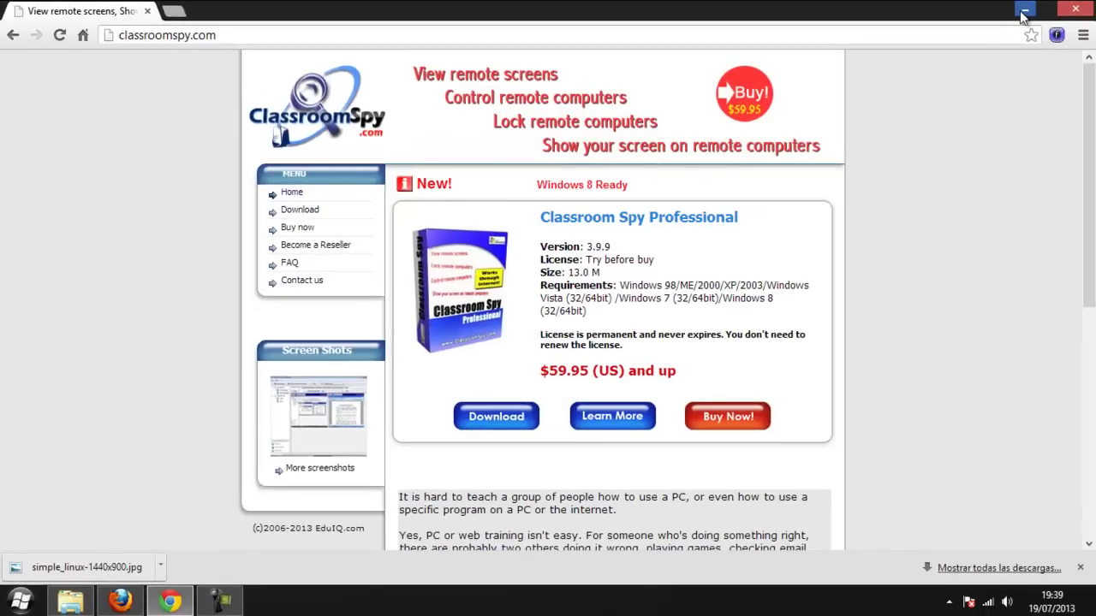
left_click(1002, 18)
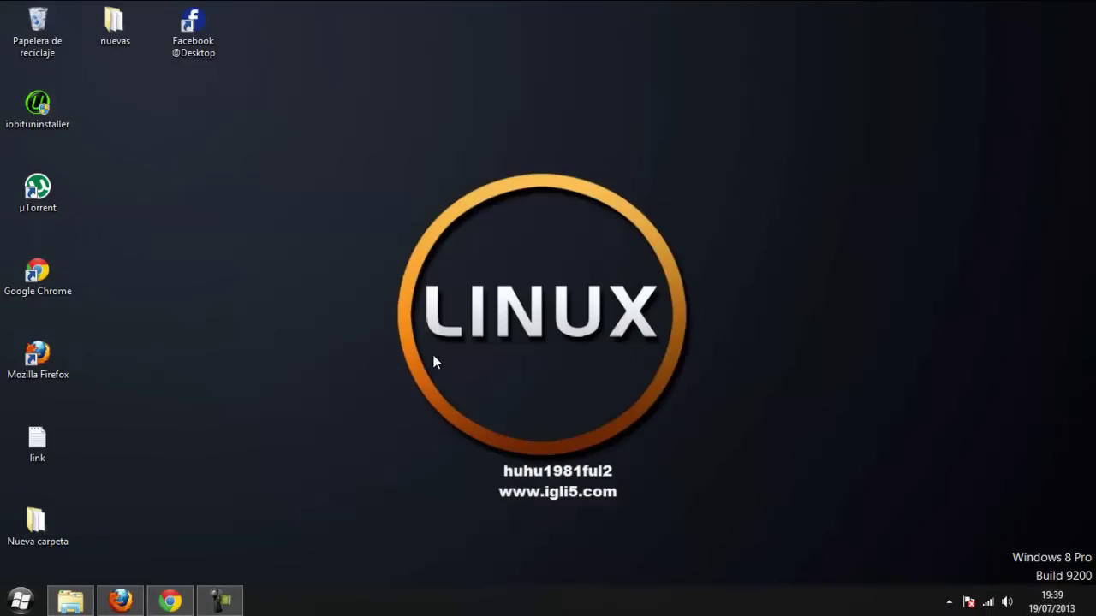
Launch Classroom Spy Professional and accept the demo version notice
left_click(21, 601)
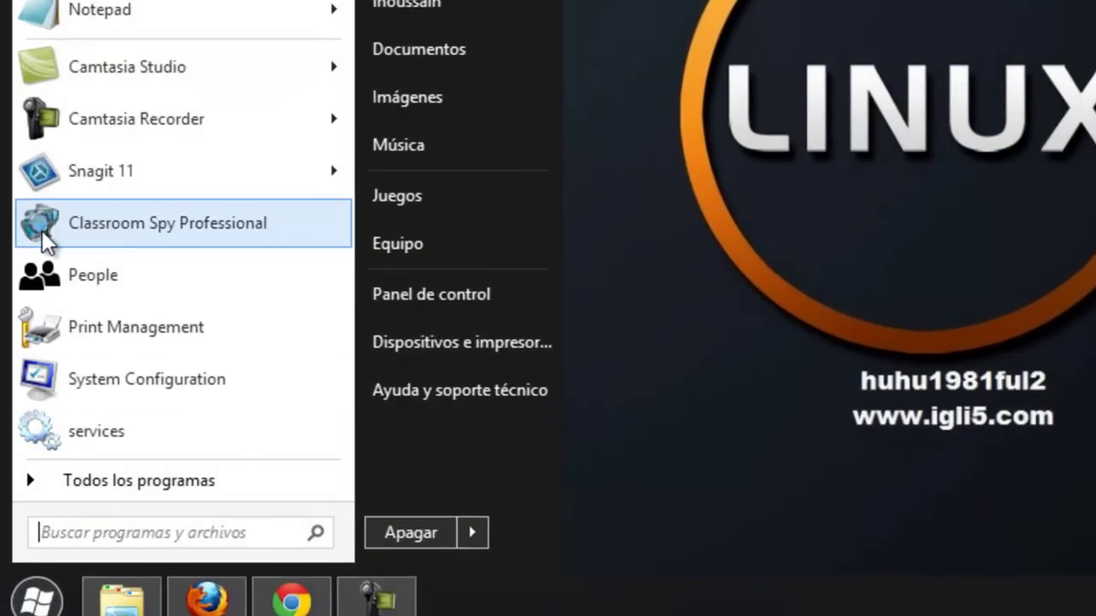
left_click(117, 237)
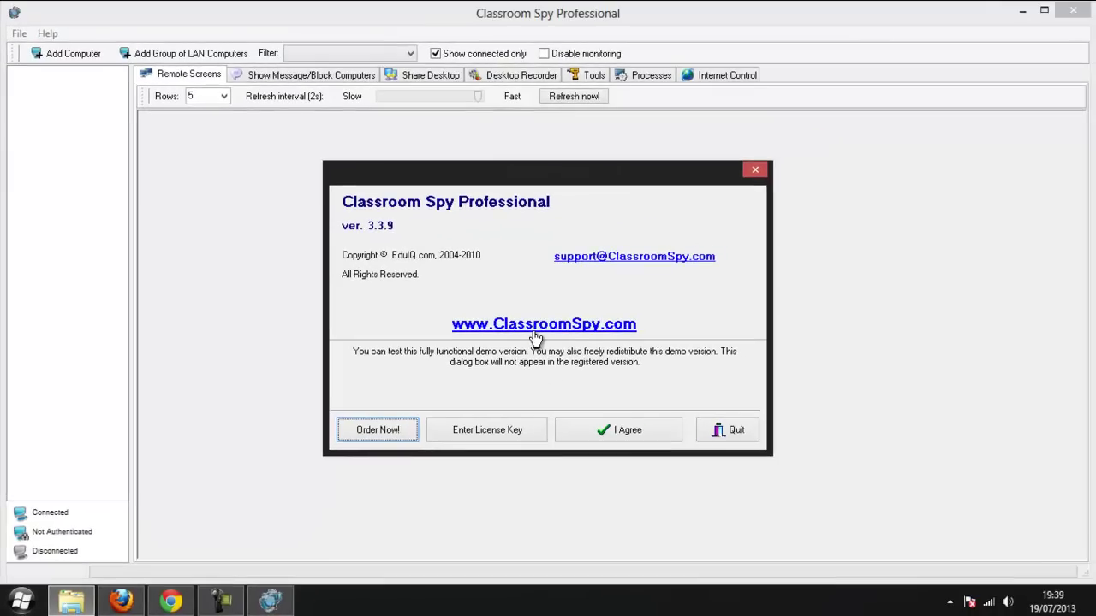
left_click_drag(527, 183, 525, 157)
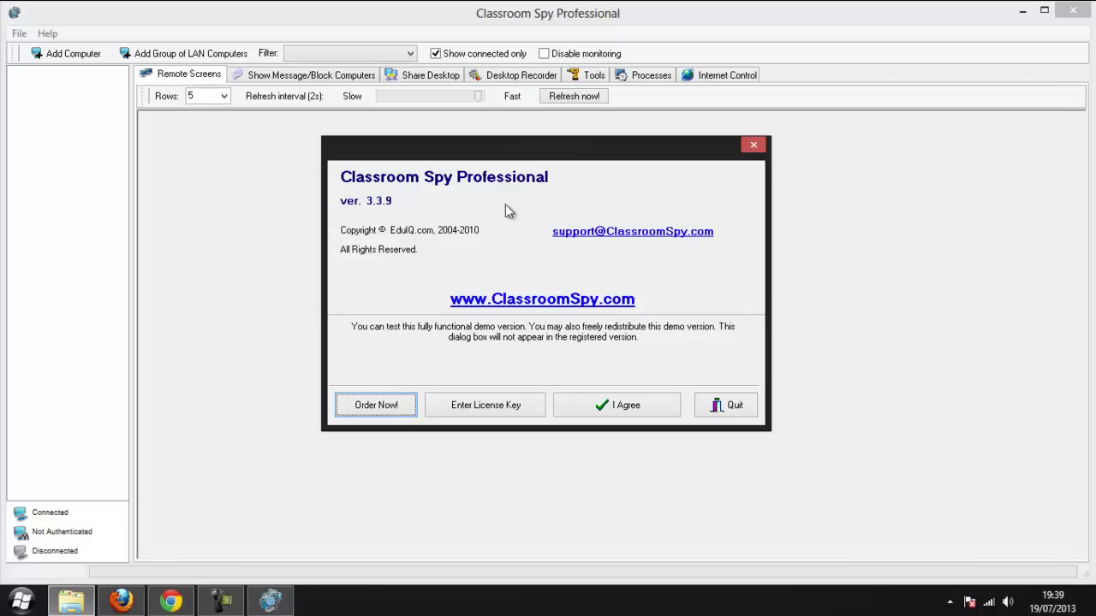
left_click(625, 407)
Enter the console password and confirm it to unlock the program
left_click_drag(510, 276, 516, 254)
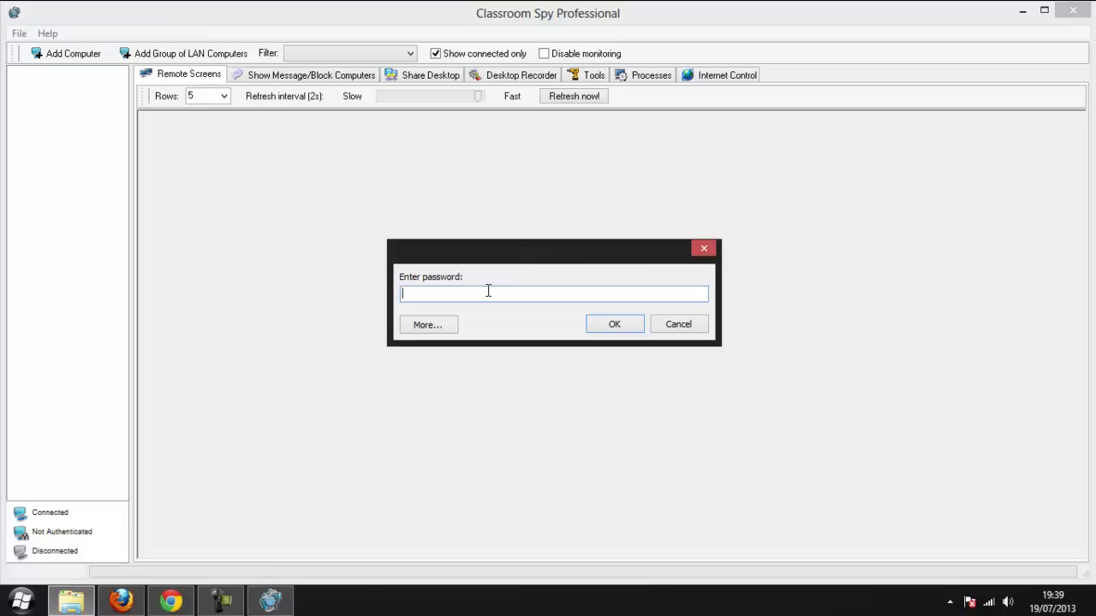
type("***********")
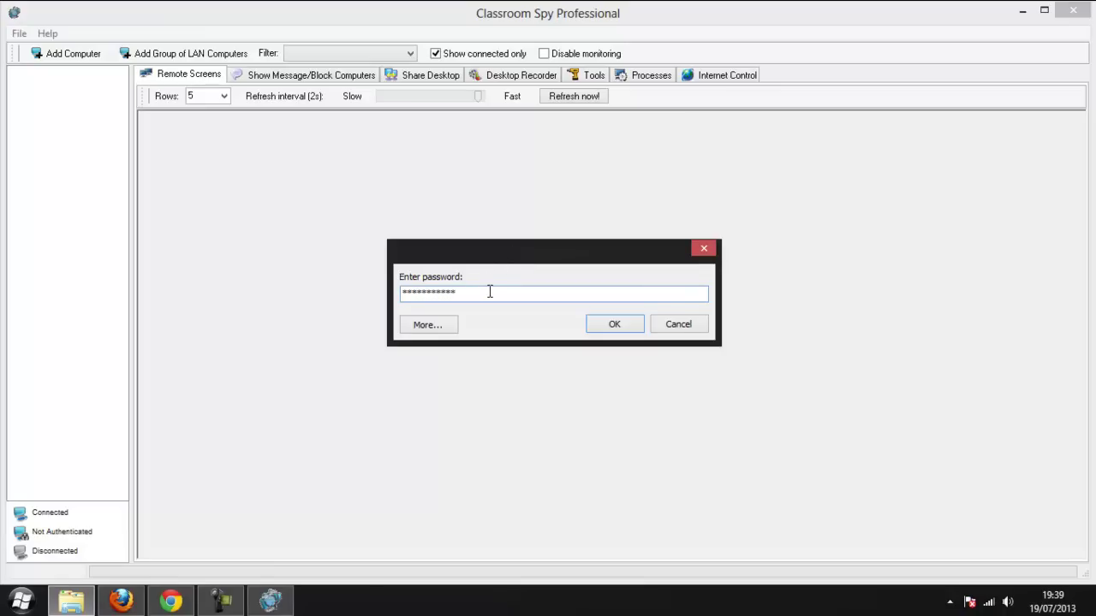
left_click(615, 325)
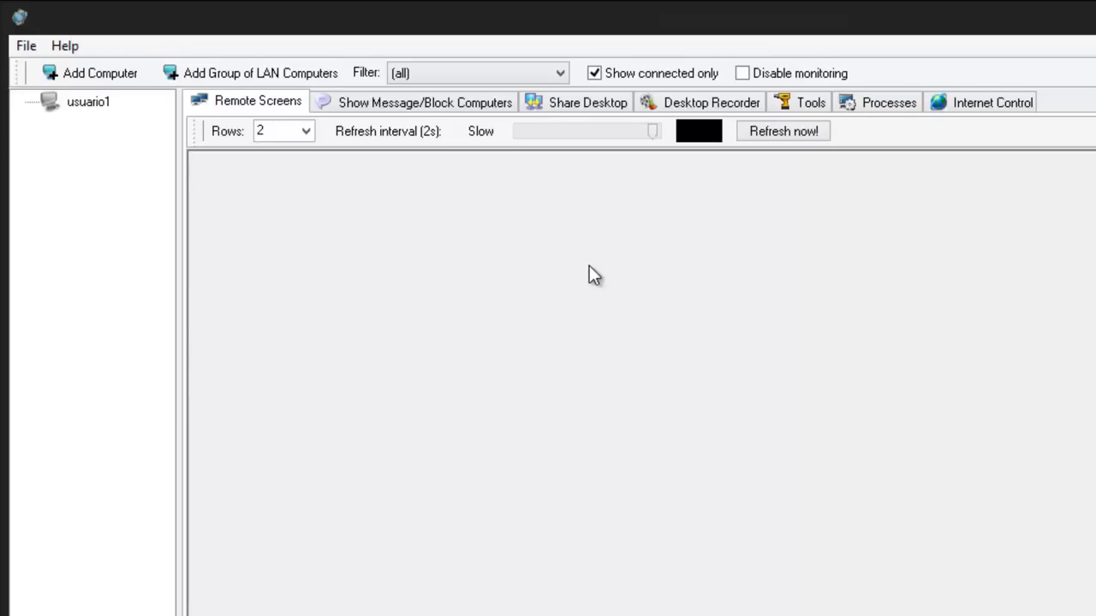
Add the remote computer 192.168.0.65 with the nickname huhu and enter the agent's password
left_click(80, 74)
left_click_drag(721, 244, 758, 246)
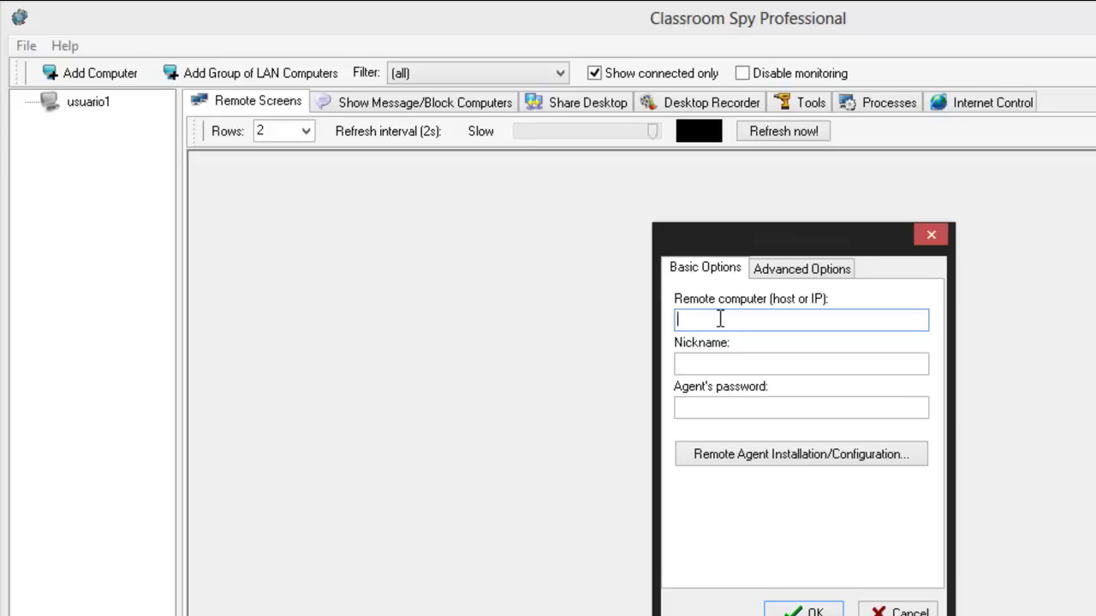
type("198")
key("BackSpace")
type("2.168.0.65")
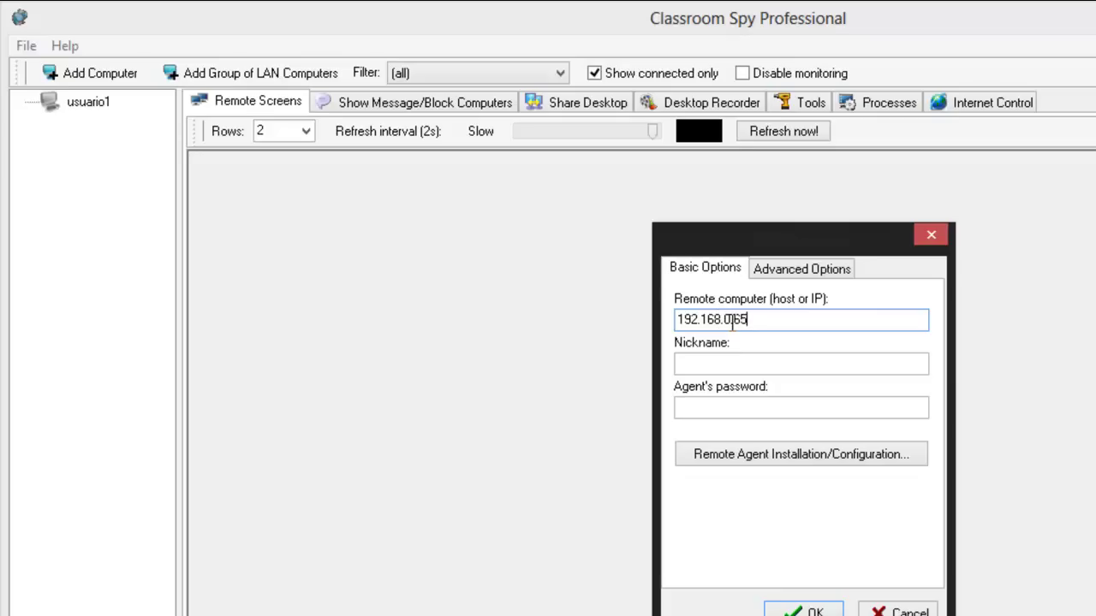
left_click(704, 366)
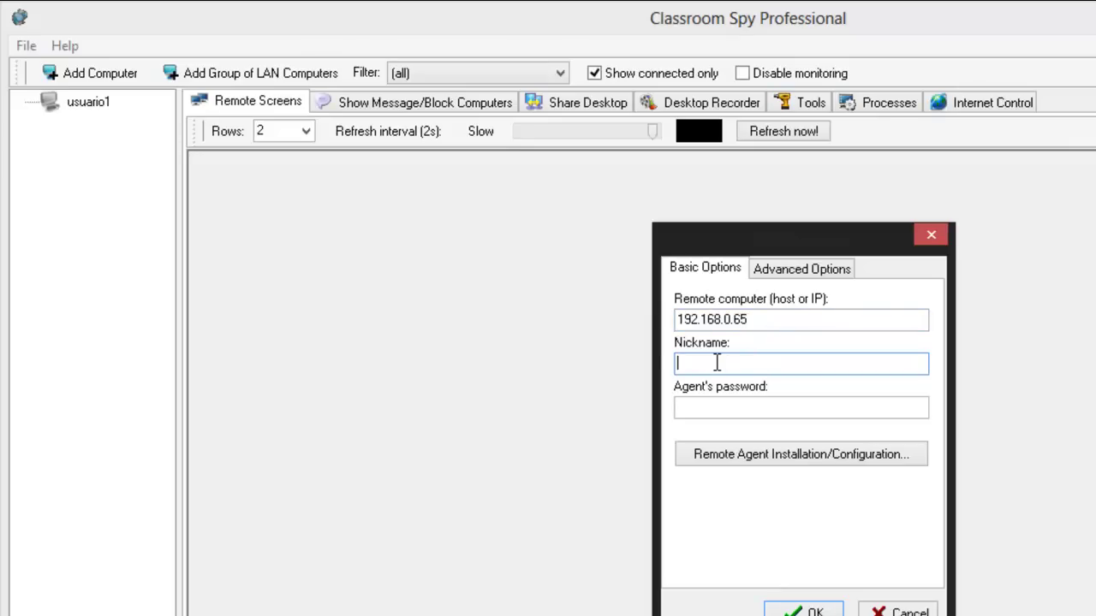
type("huhu")
left_click(737, 407)
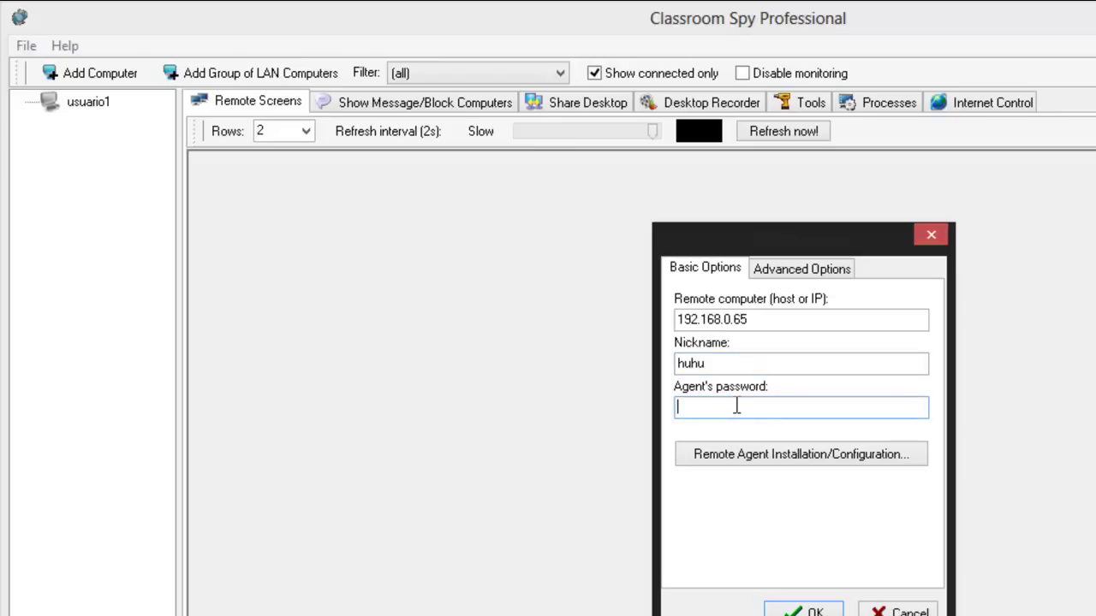
type("***********")
left_click(804, 610)
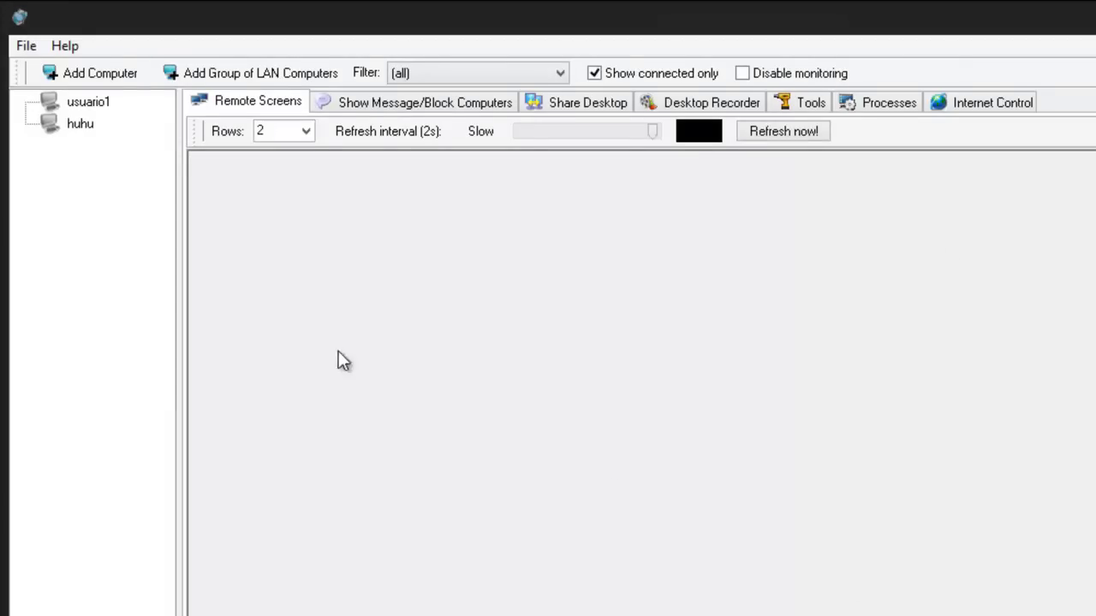
Review the message and blocking, desktop recorder and remote tools options for the computer huhu
left_click(73, 127)
left_click(400, 102)
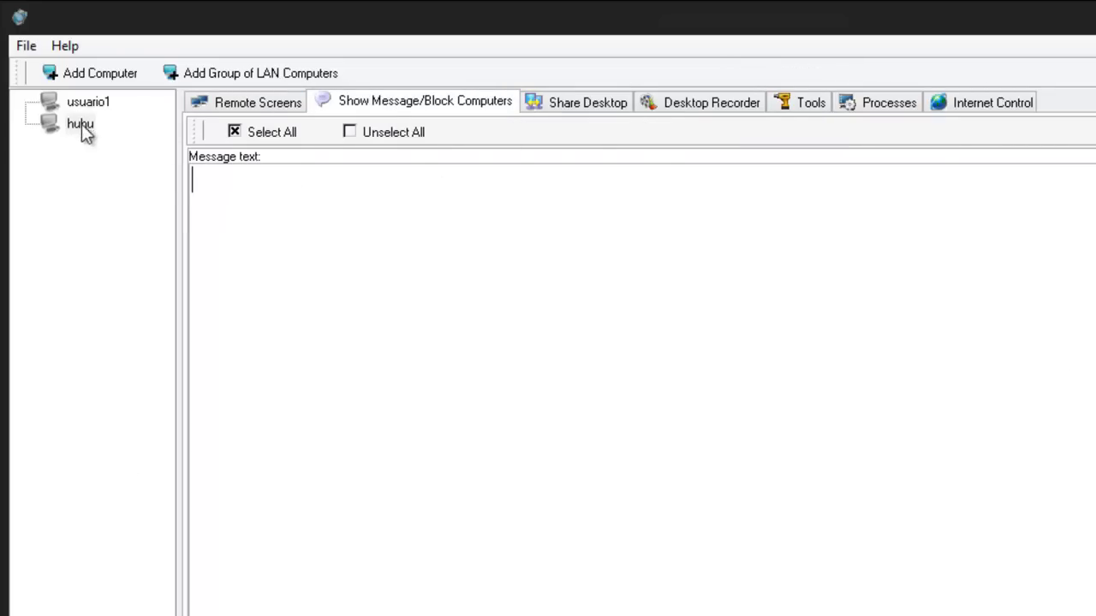
left_click(697, 104)
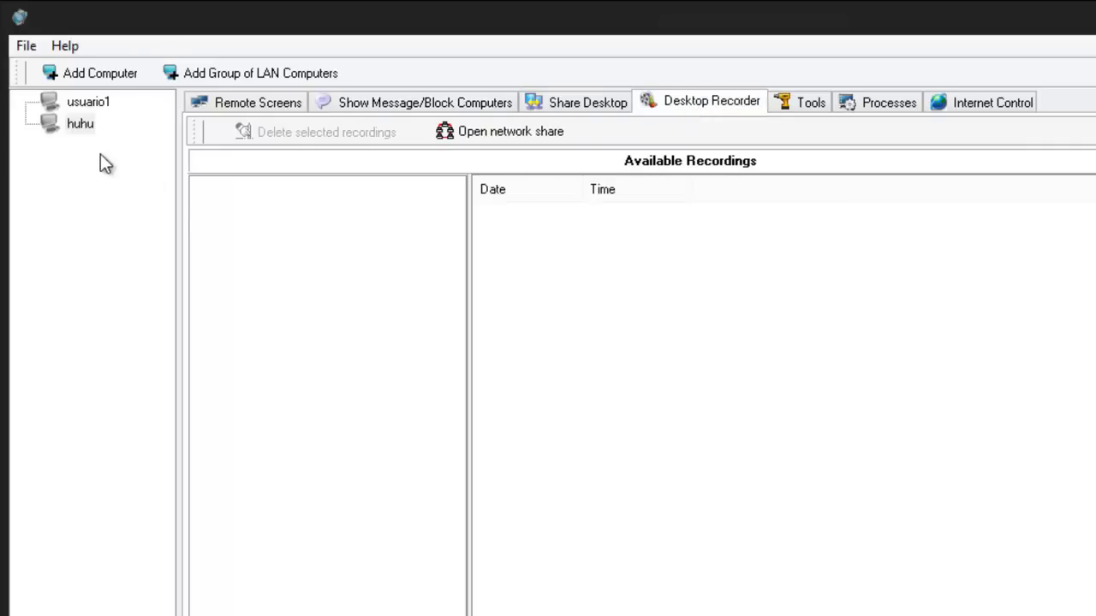
left_click(697, 107)
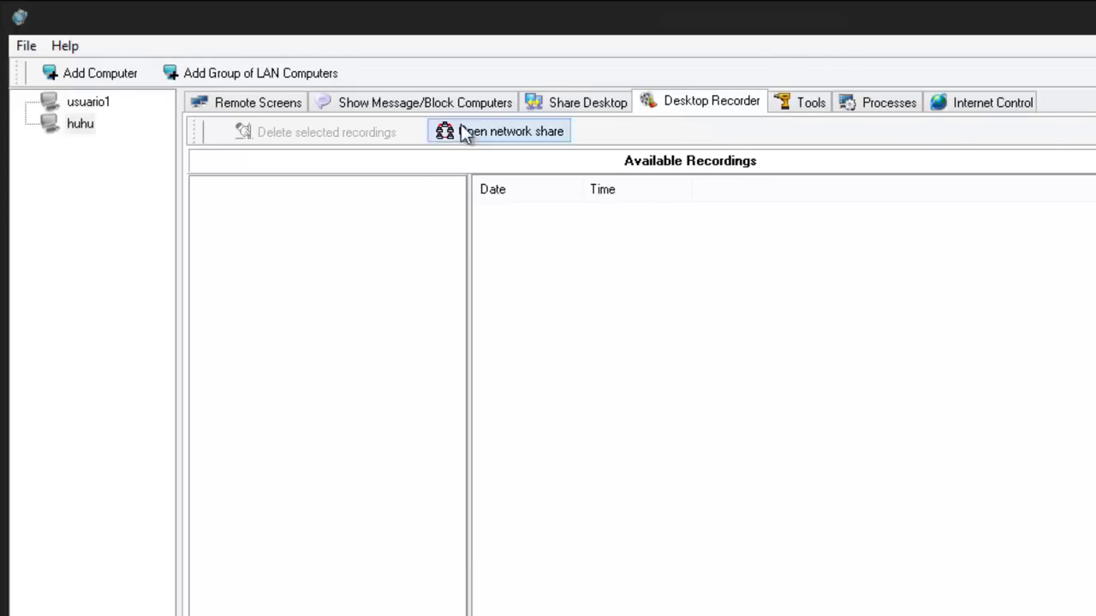
left_click(809, 108)
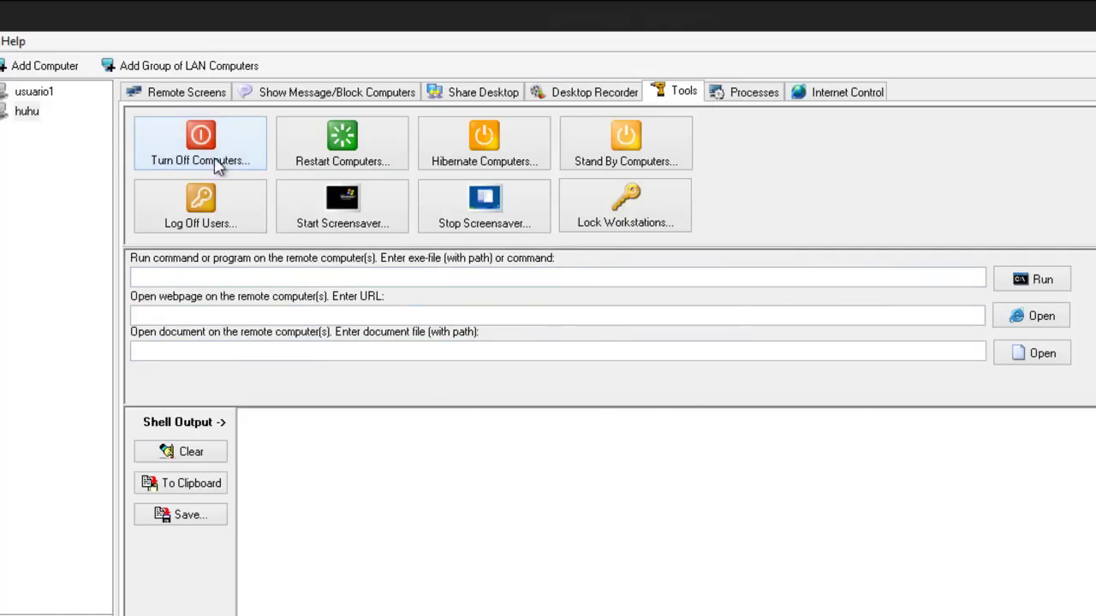
left_click(24, 112)
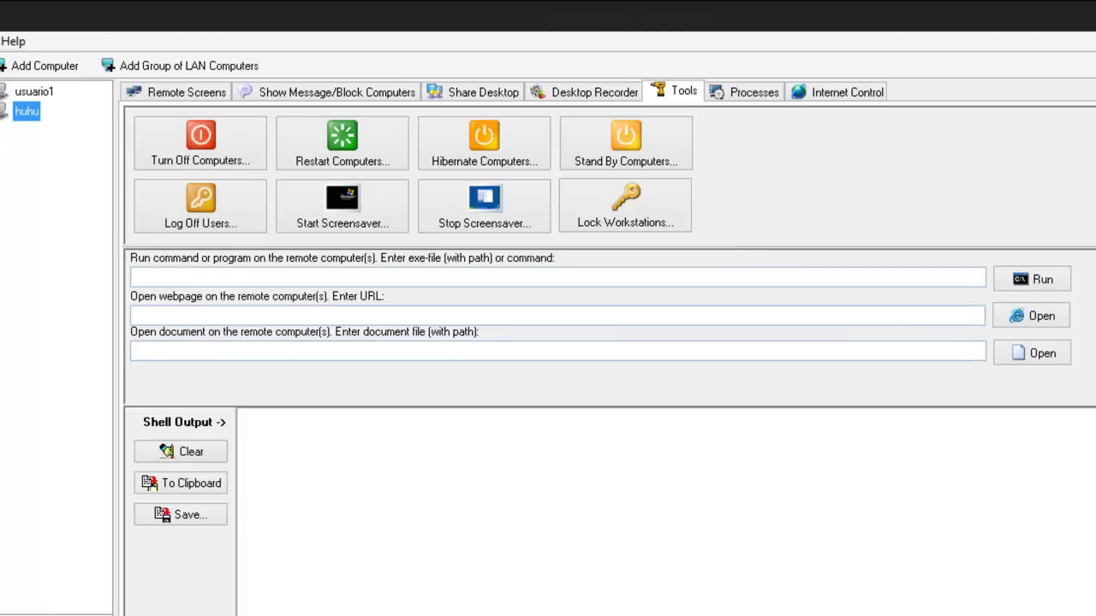
left_click(47, 69)
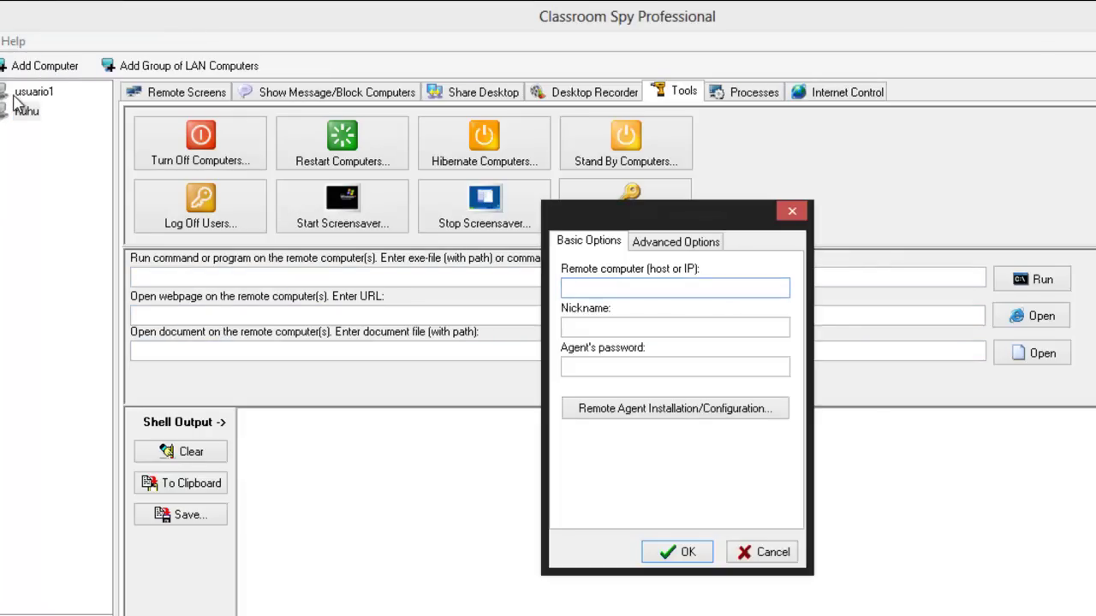
left_click_drag(604, 220, 560, 202)
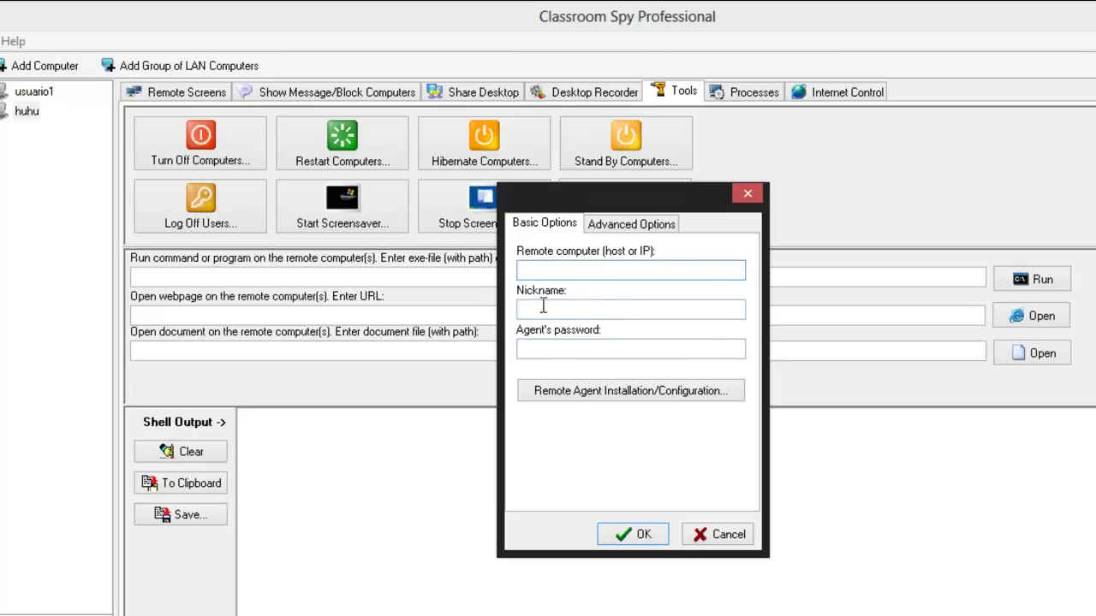
left_click(745, 195)
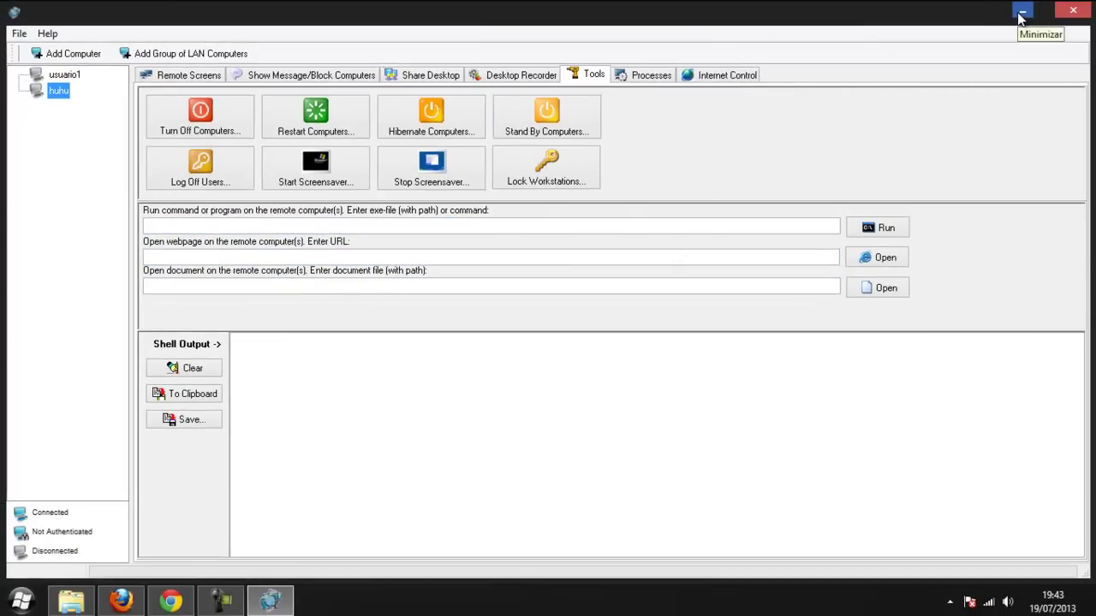
Minimize Classroom Spy Professional, view the classroomspy.com product page again in Chrome, and minimize the browser
left_click(1021, 12)
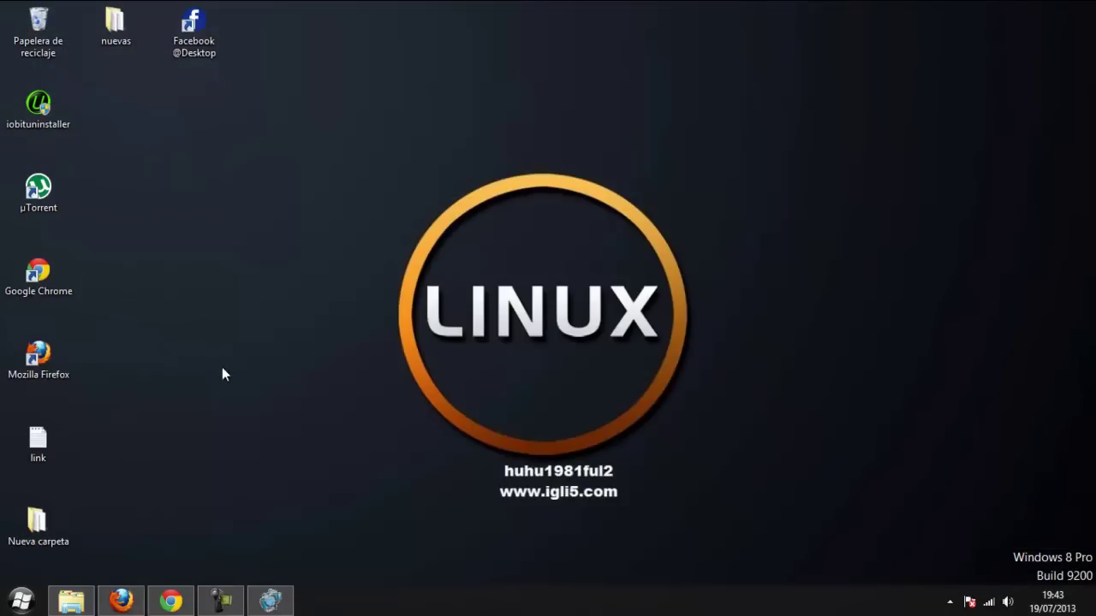
left_click(171, 601)
left_click_drag(599, 373, 495, 365)
left_click(513, 368)
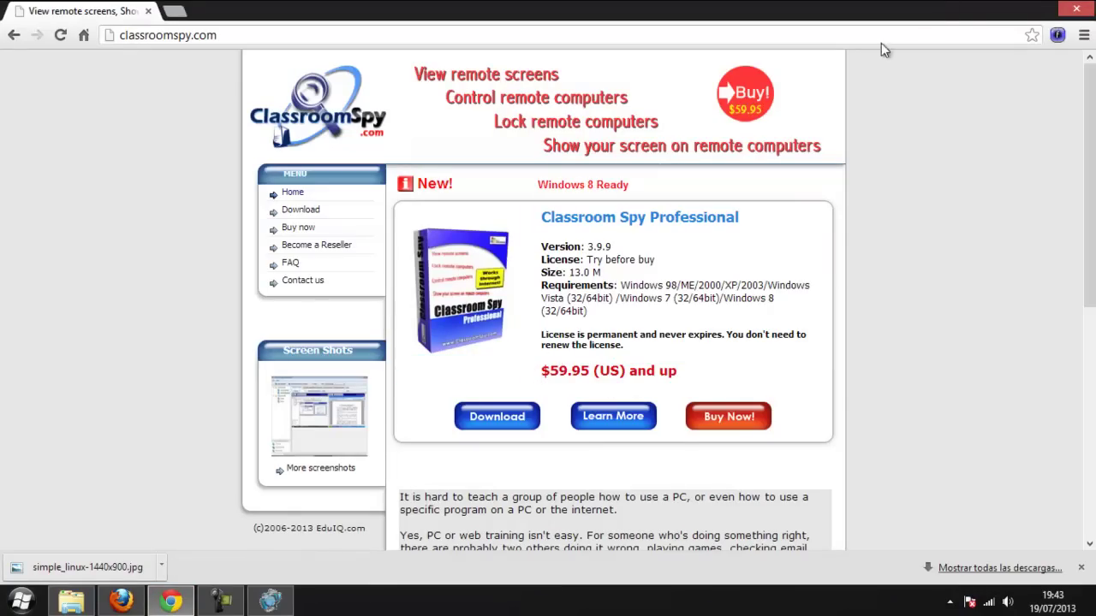
left_click(1028, 13)
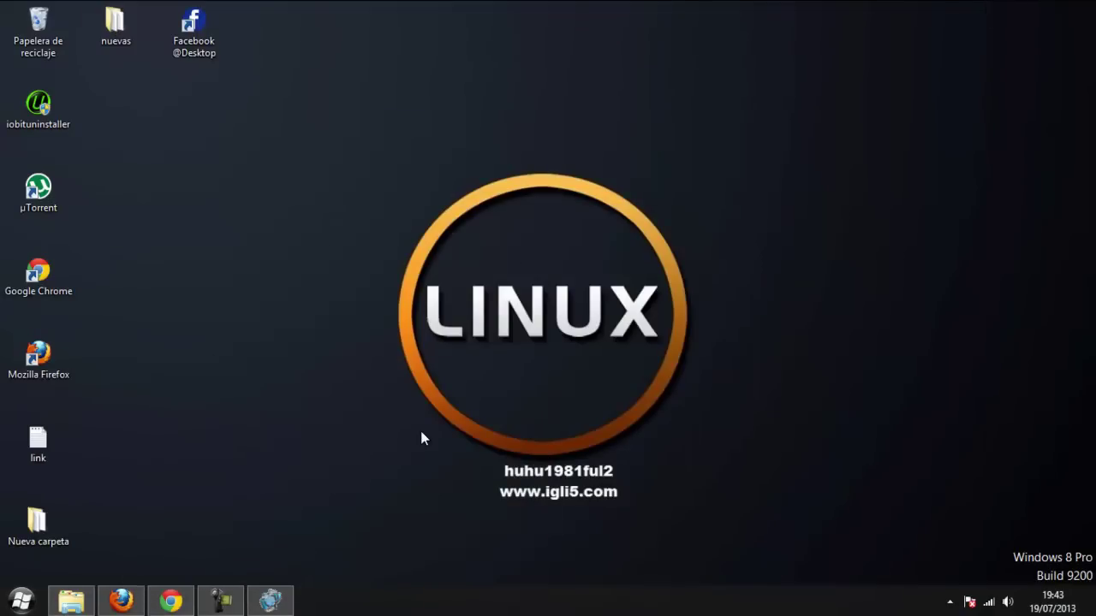